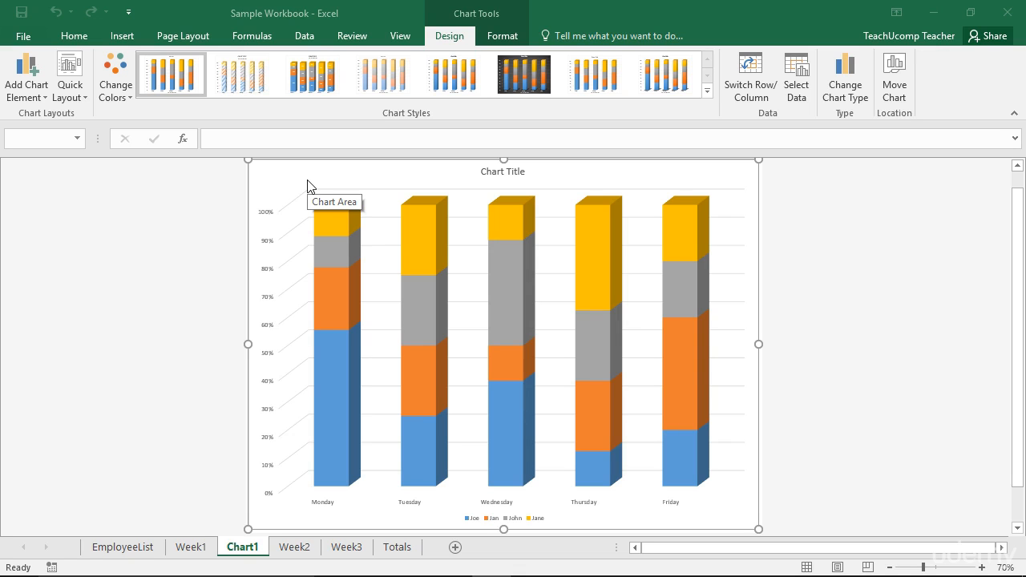
# - Change the chart's data source to the range A2:F6 on the Week2 sheet
pyautogui.click(283, 178)
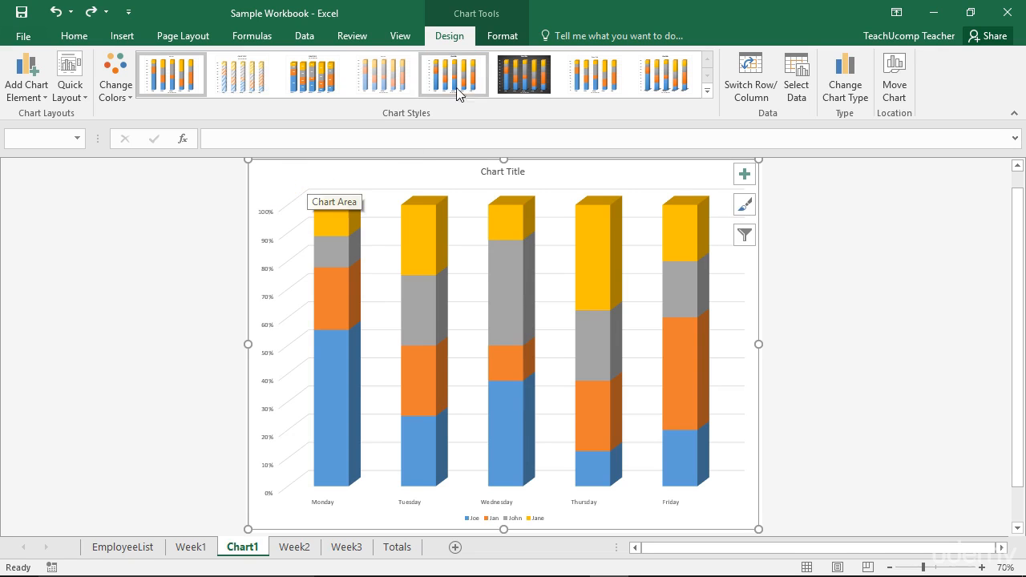
pyautogui.click(791, 90)
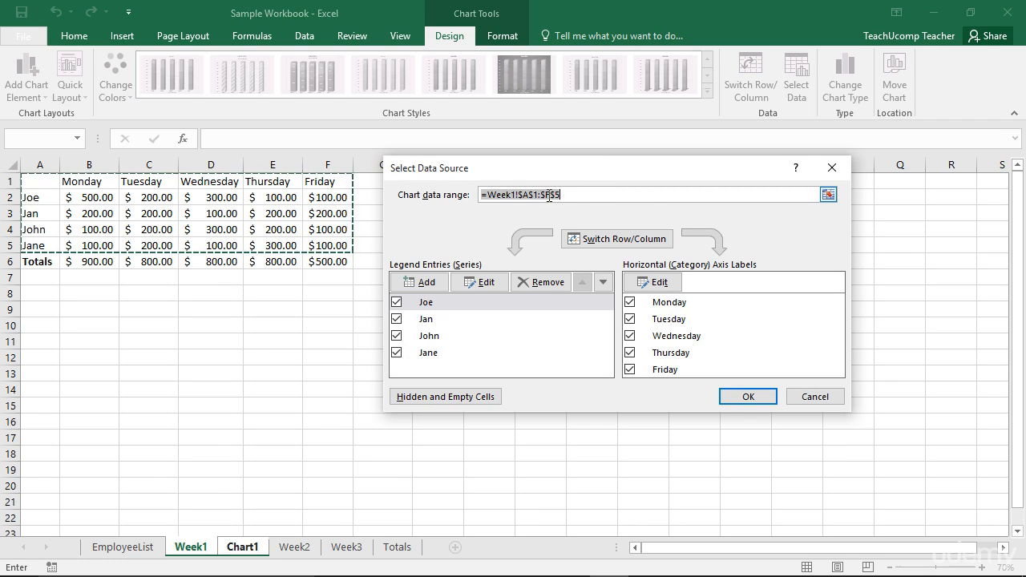
pyautogui.click(828, 195)
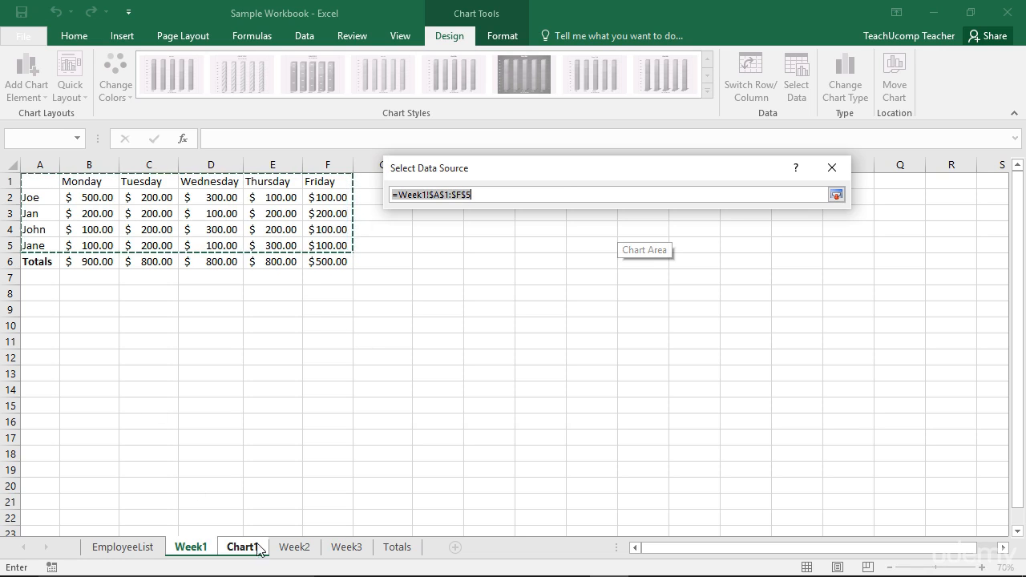
pyautogui.click(295, 547)
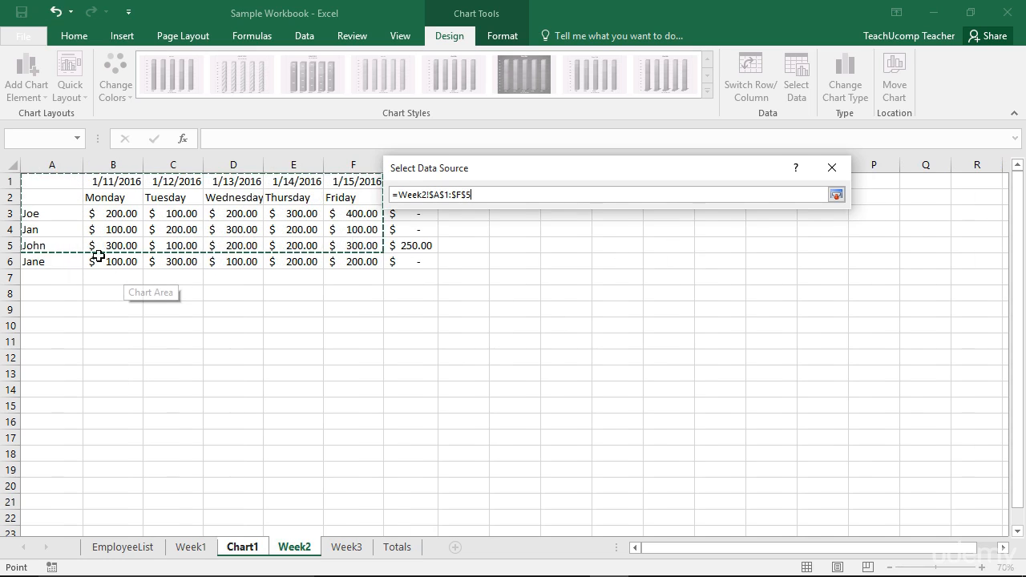
pyautogui.moveTo(62, 201); pyautogui.dragTo(356, 262)
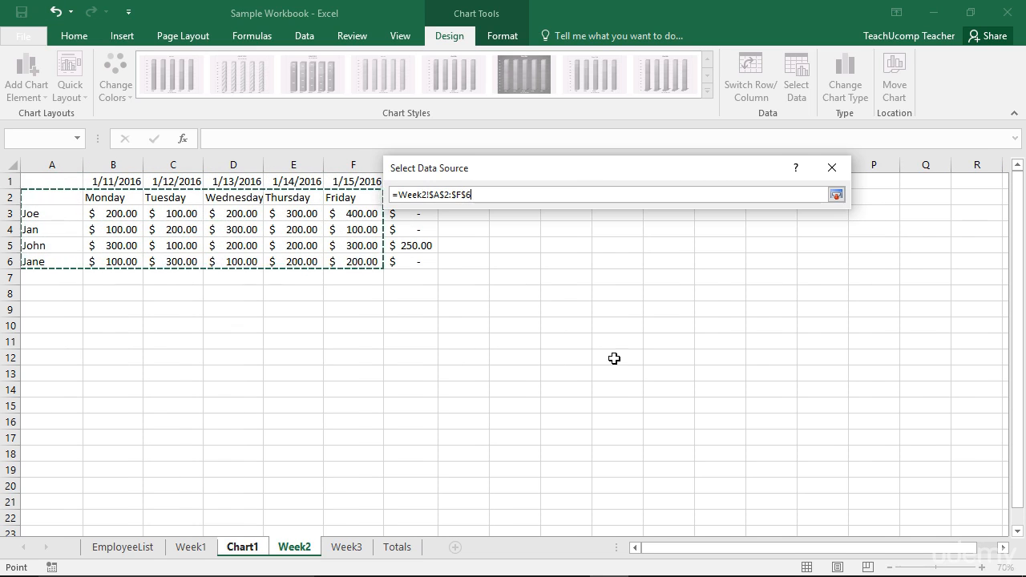
pyautogui.click(835, 195)
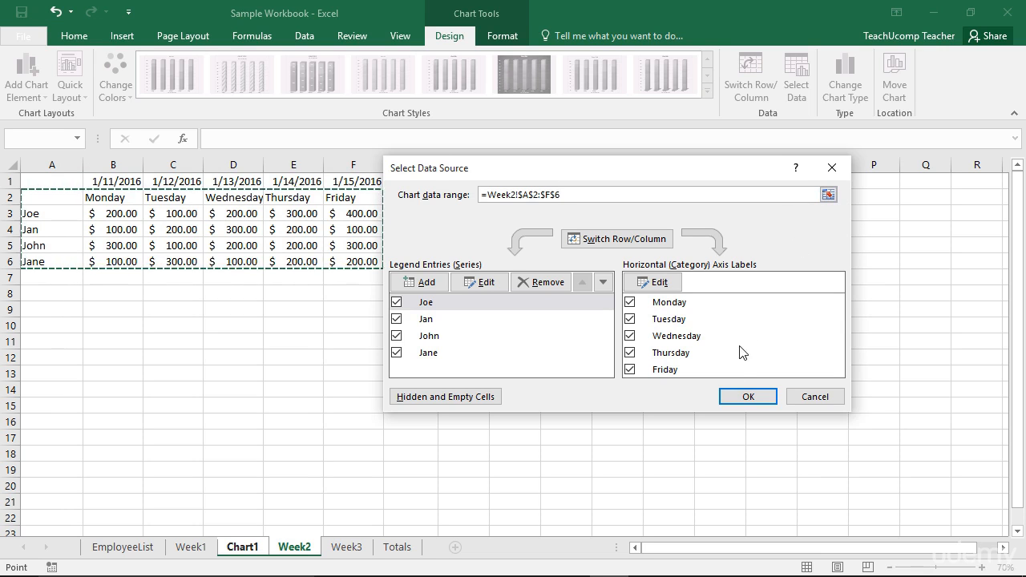
pyautogui.click(746, 397)
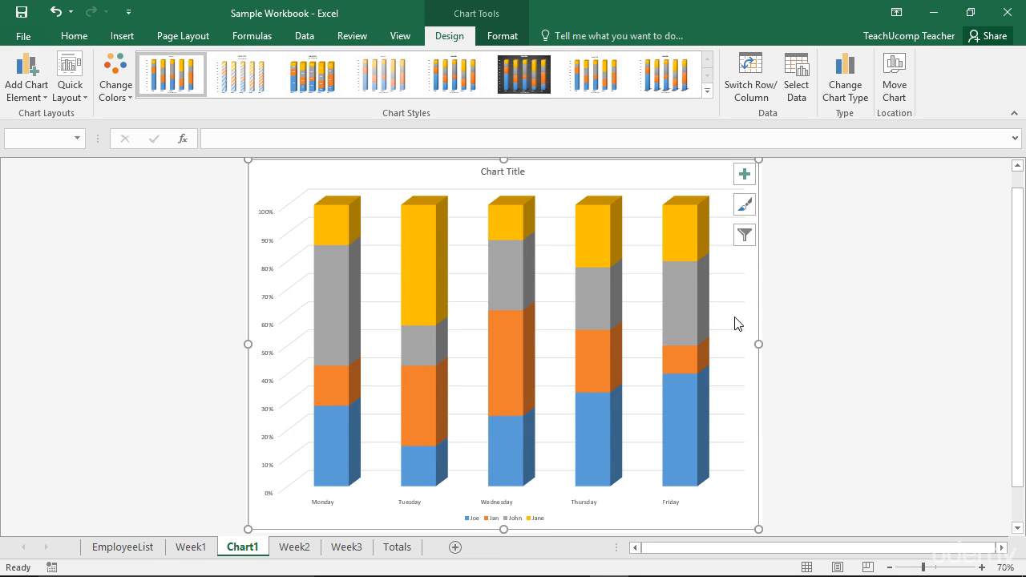
# - Reopen the chart's data source settings and switch its rows and columns
pyautogui.click(796, 93)
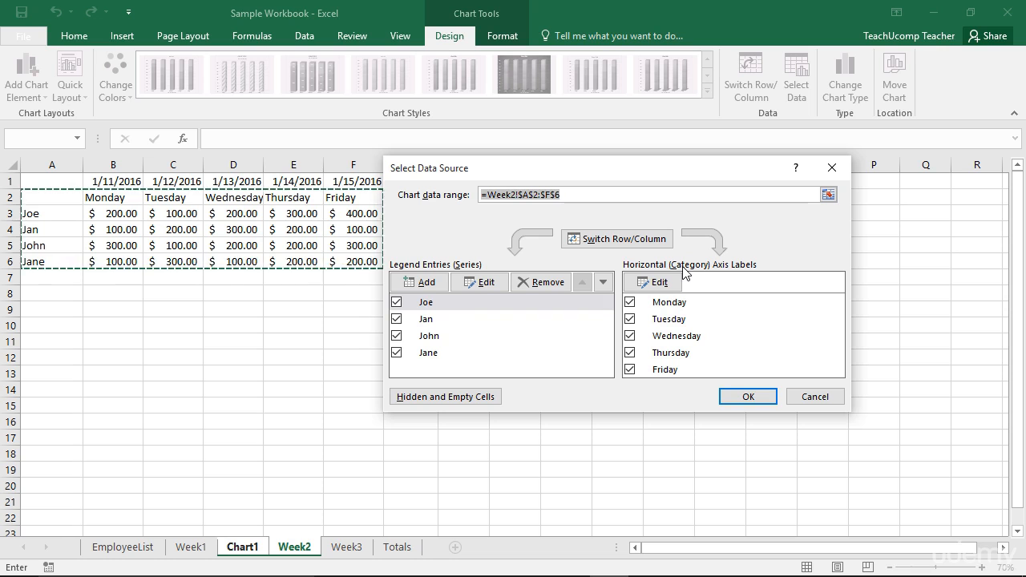
pyautogui.click(626, 244)
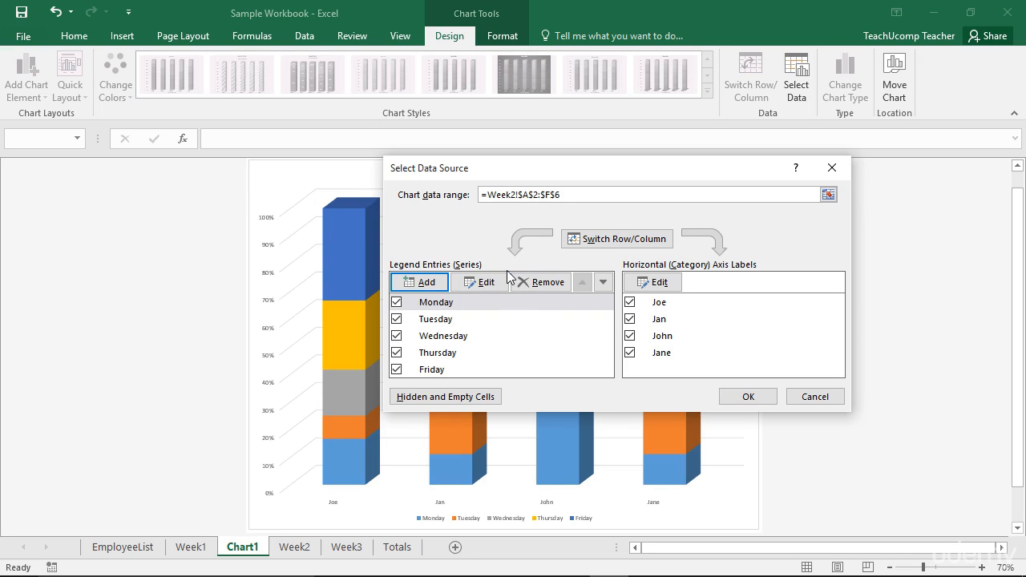
# - Add a new legend series that takes its name from the Saturday heading in cell G2 of Week2
pyautogui.click(437, 285)
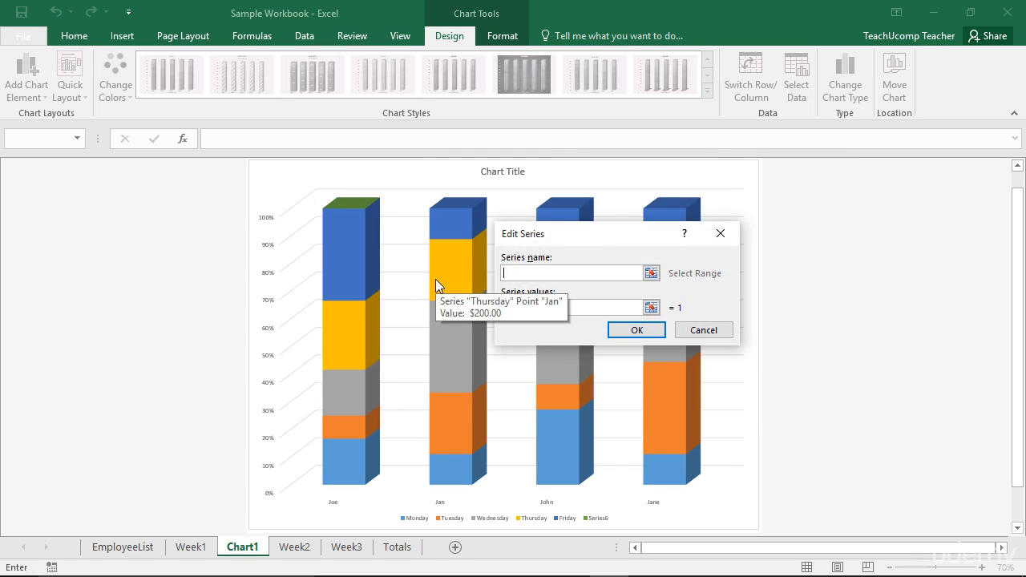
pyautogui.click(518, 271)
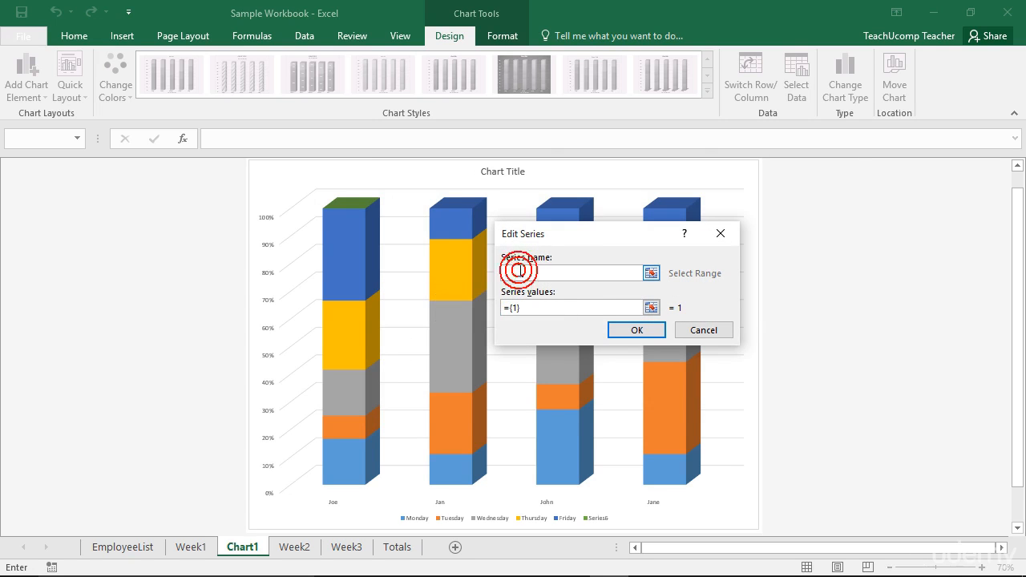
pyautogui.click(650, 274)
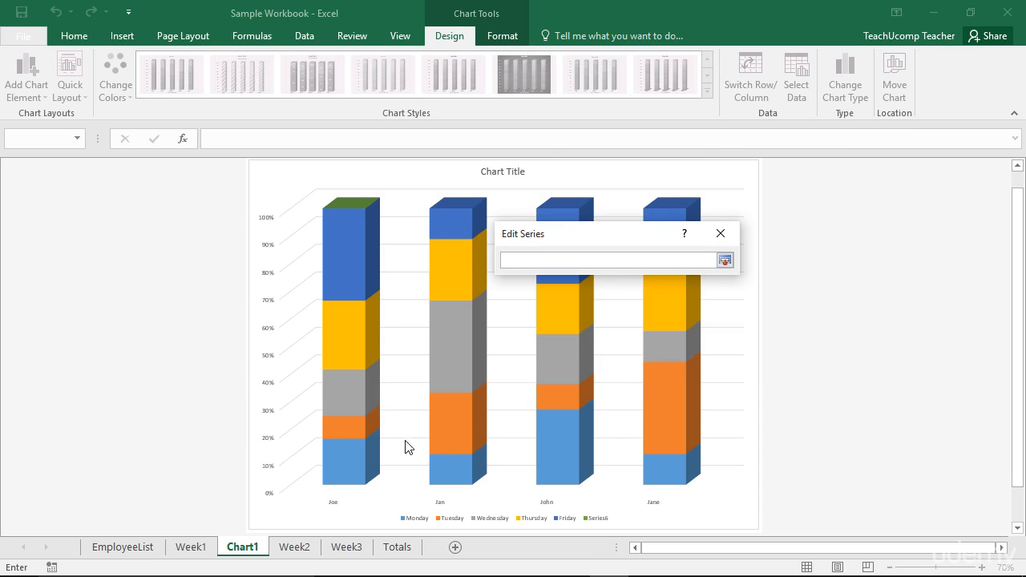
pyautogui.click(312, 546)
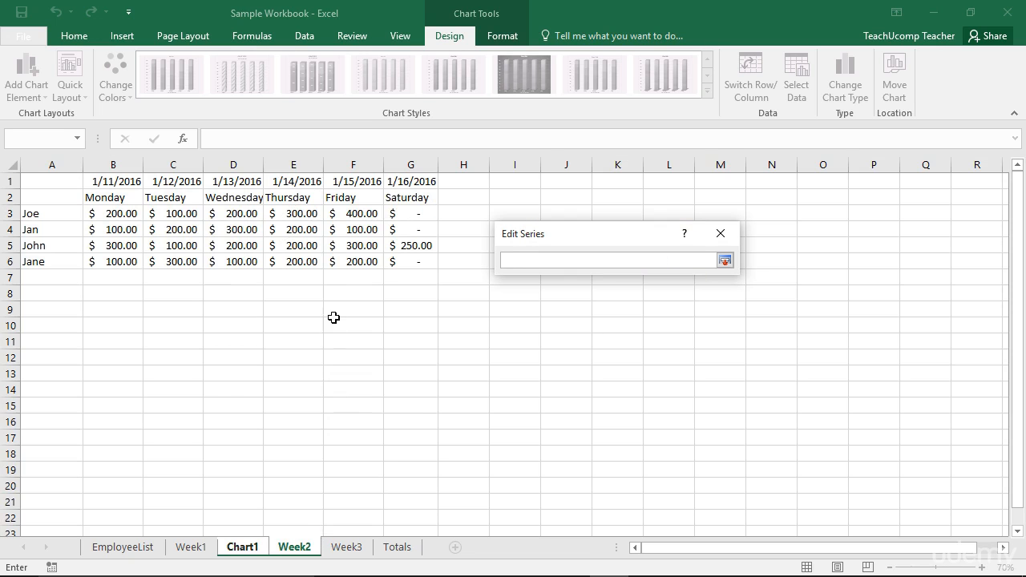
pyautogui.click(392, 199)
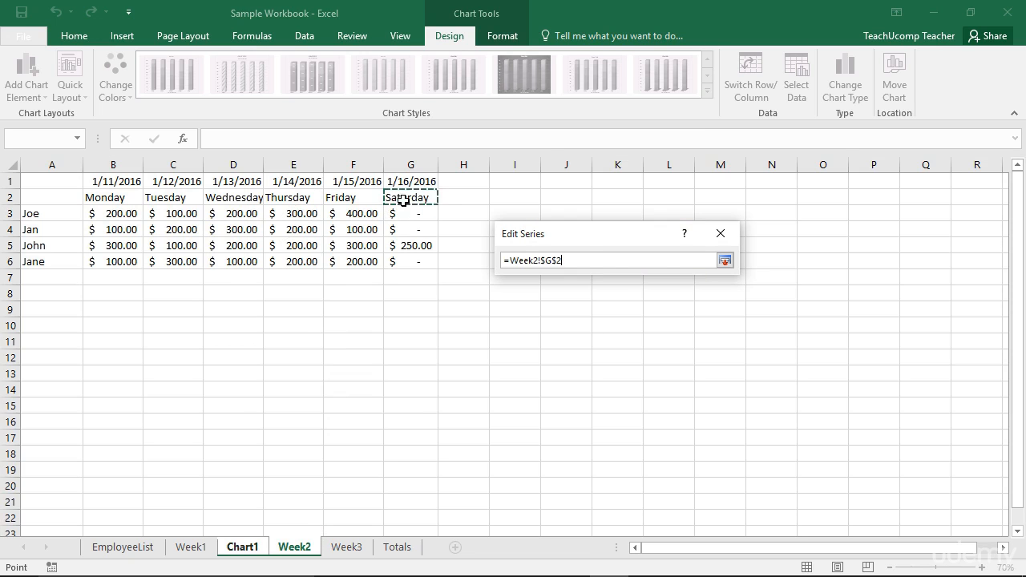
pyautogui.click(725, 262)
# - Set the new series' values to the range G3:G6 on Week2 and accept the series
pyautogui.click(564, 308)
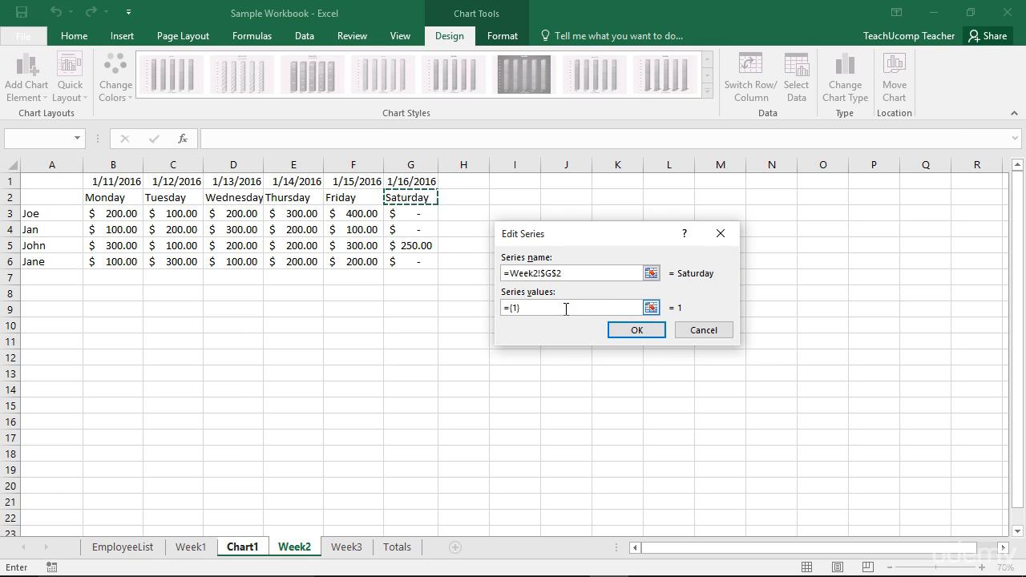
pyautogui.press('BackSpace')
pyautogui.press('BackSpace')
pyautogui.press('BackSpace')
pyautogui.press('BackSpace')
pyautogui.click(651, 307)
pyautogui.moveTo(416, 211); pyautogui.dragTo(412, 263)
pyautogui.click(725, 260)
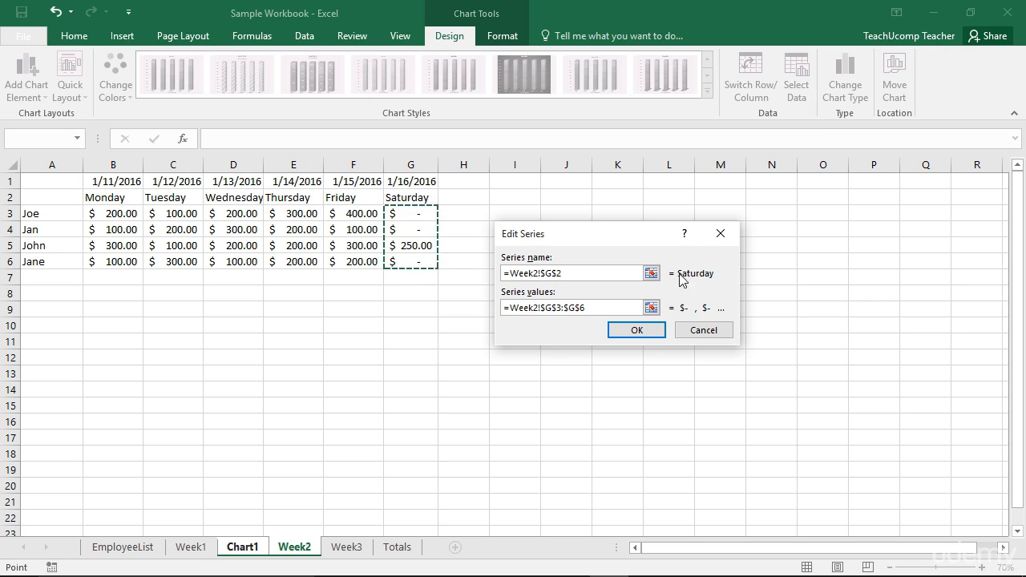
pyautogui.click(637, 330)
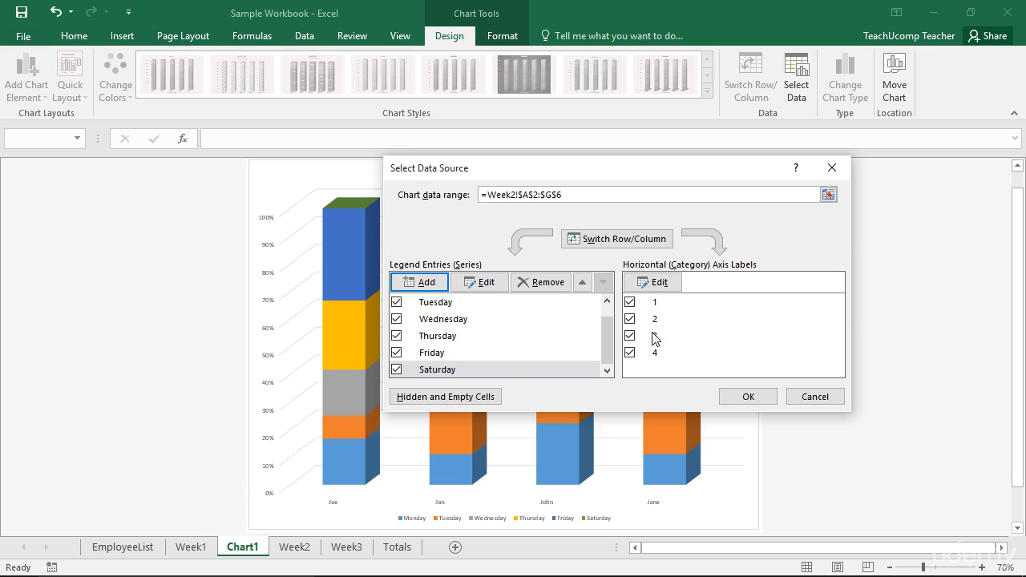
# - Edit the Saturday series so its name comes from the date in cell G1 of Week2
pyautogui.click(504, 367)
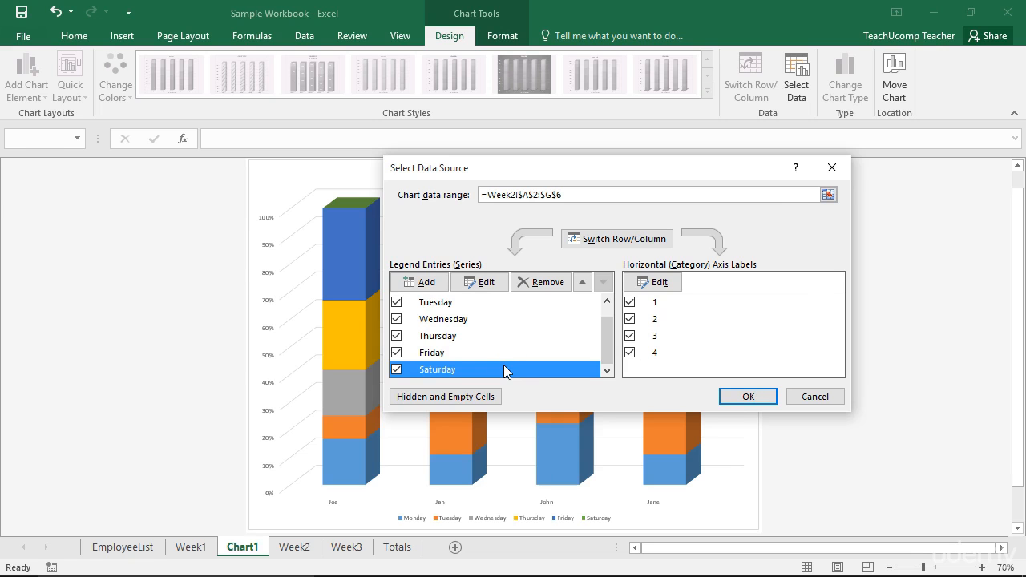
pyautogui.click(482, 283)
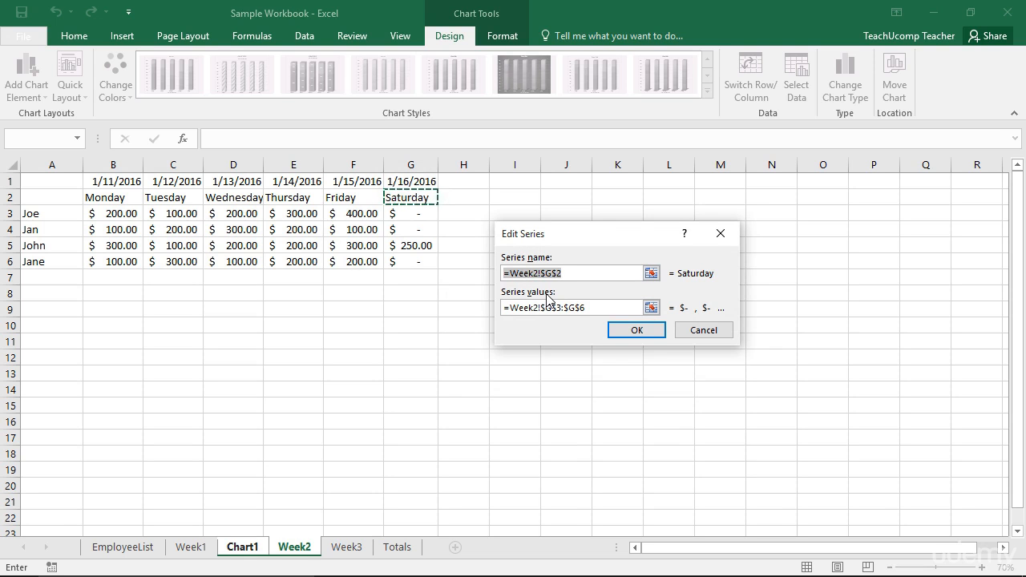
pyautogui.click(421, 182)
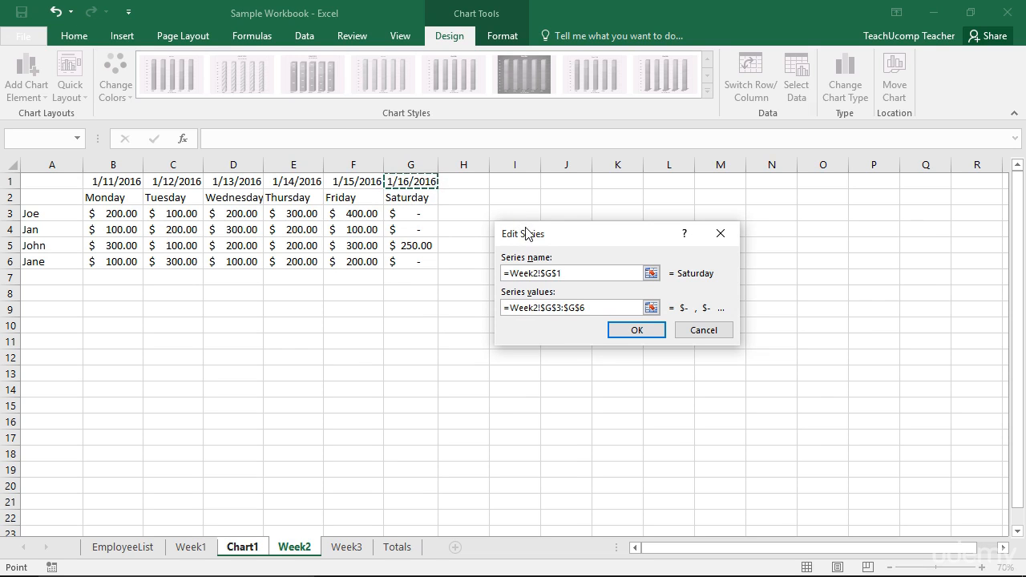
pyautogui.click(633, 330)
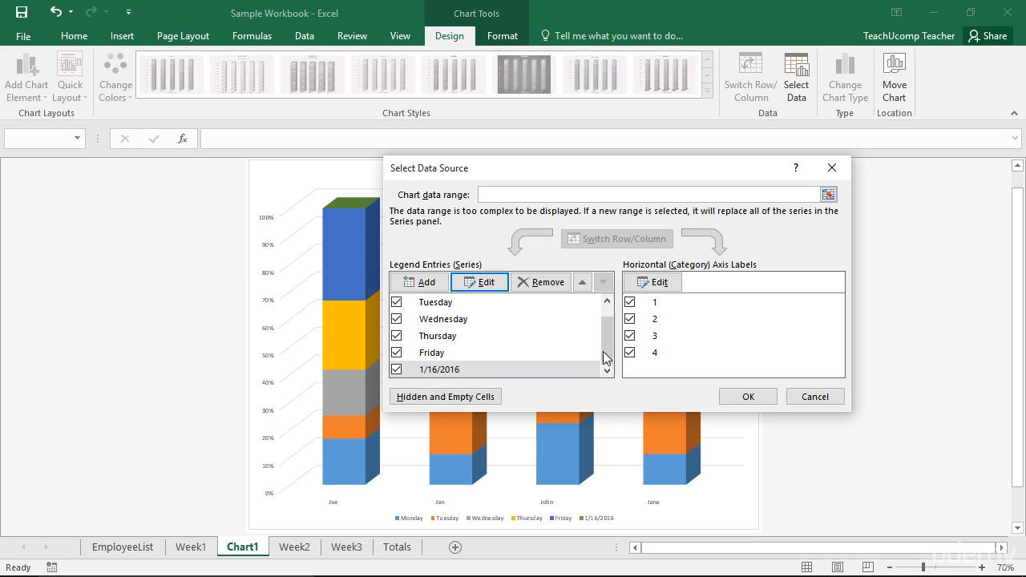
# - Remove the 1/16/2016 series from the chart's legend entries
pyautogui.click(525, 368)
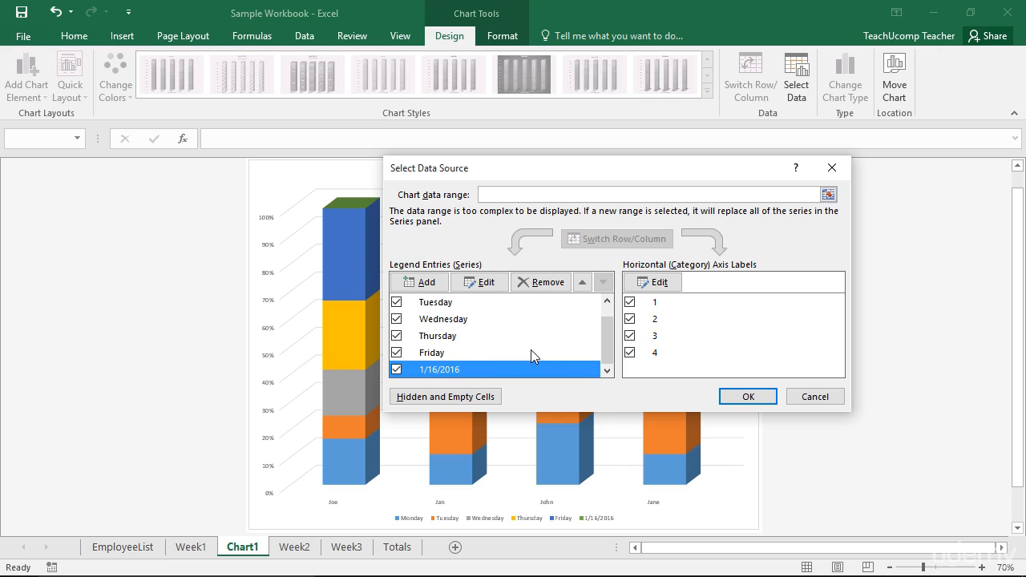
pyautogui.click(543, 286)
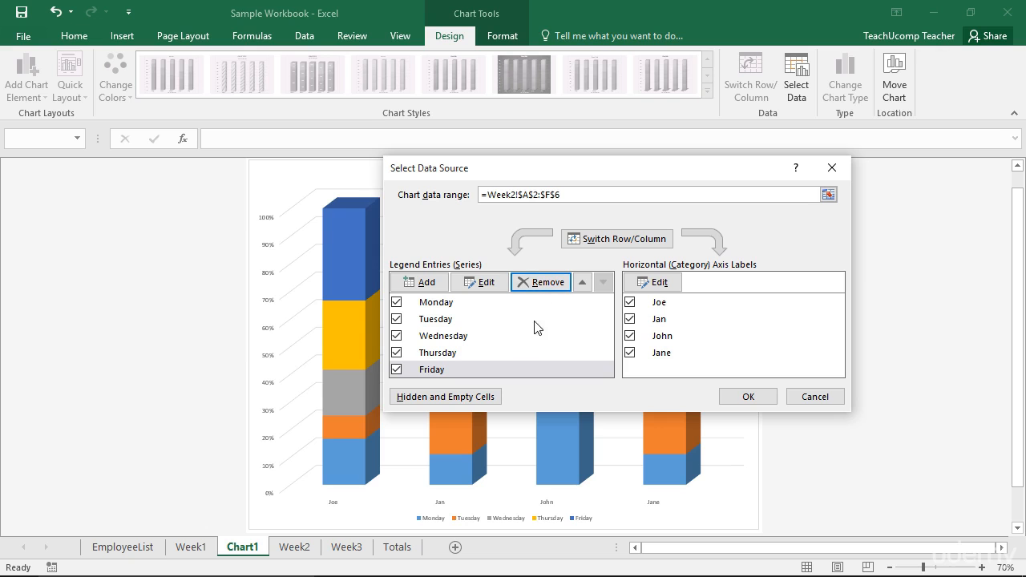
# - Move the Friday series up two places in the legend order and return it to the end
pyautogui.click(509, 369)
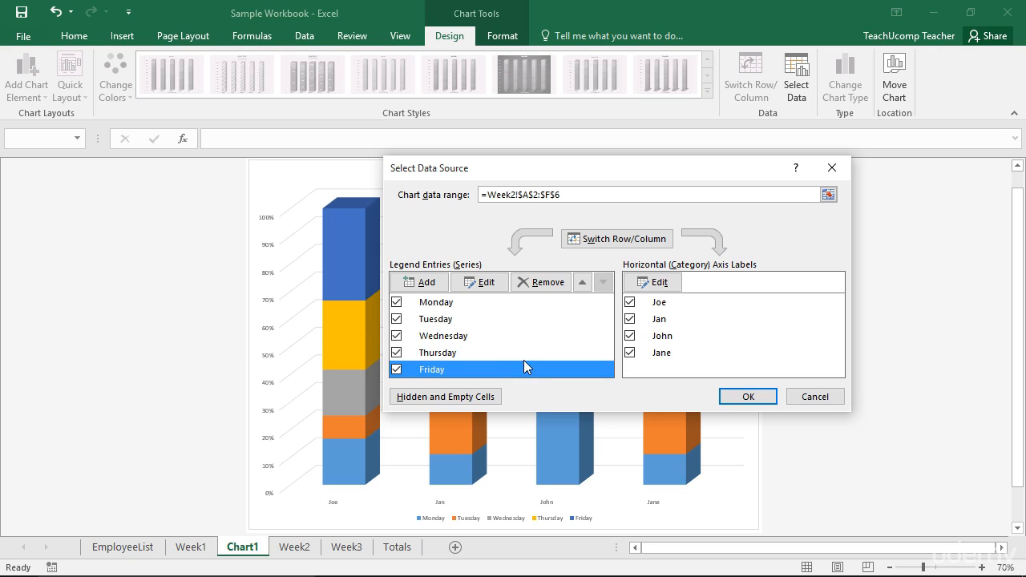
pyautogui.click(584, 283)
pyautogui.click(584, 283)
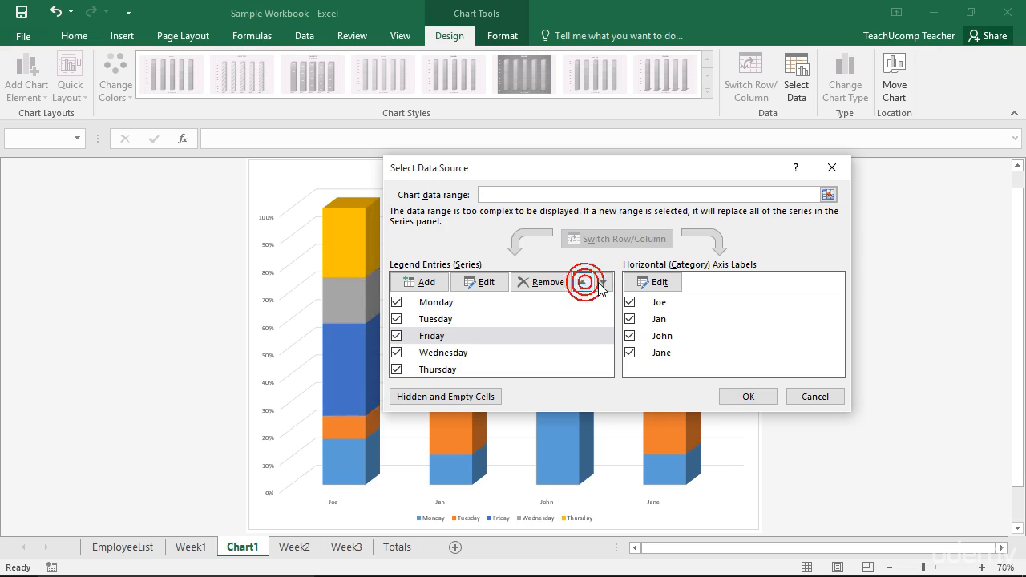
pyautogui.click(602, 282)
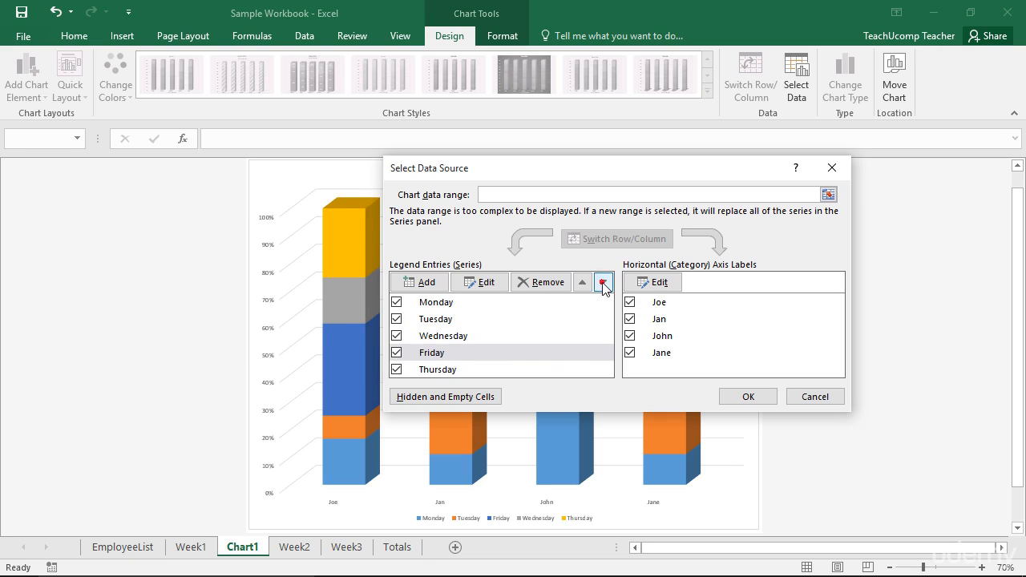
pyautogui.click(602, 282)
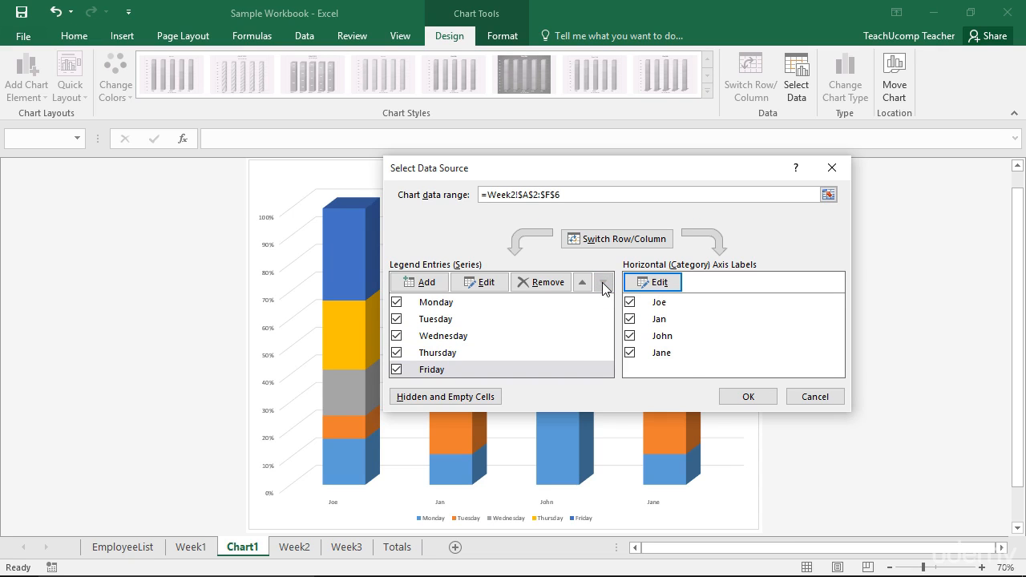
# - Inspect the range used for the horizontal axis labels and accept it as is
pyautogui.click(542, 368)
pyautogui.click(664, 265)
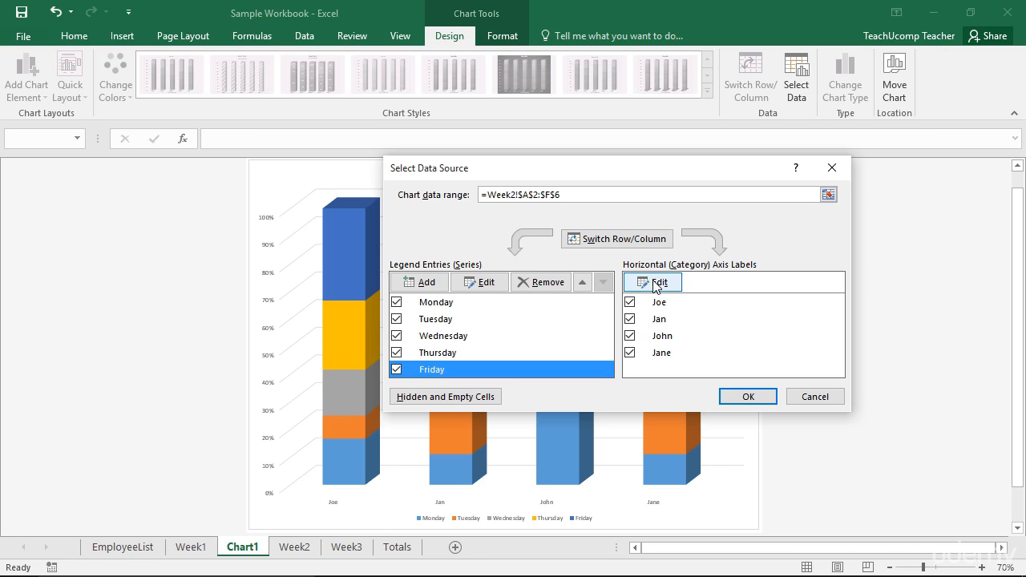
pyautogui.click(656, 282)
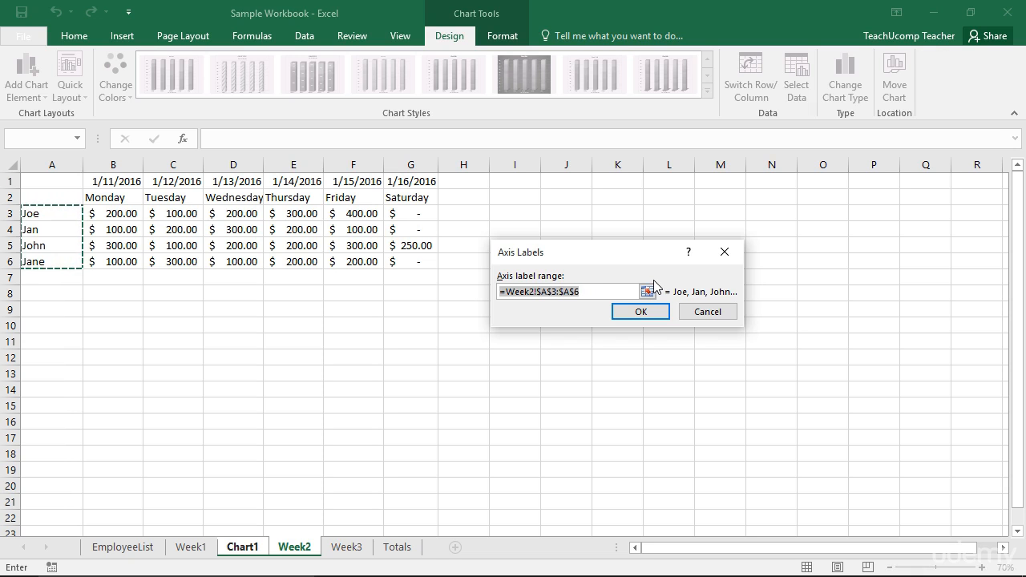
pyautogui.click(646, 290)
pyautogui.click(640, 312)
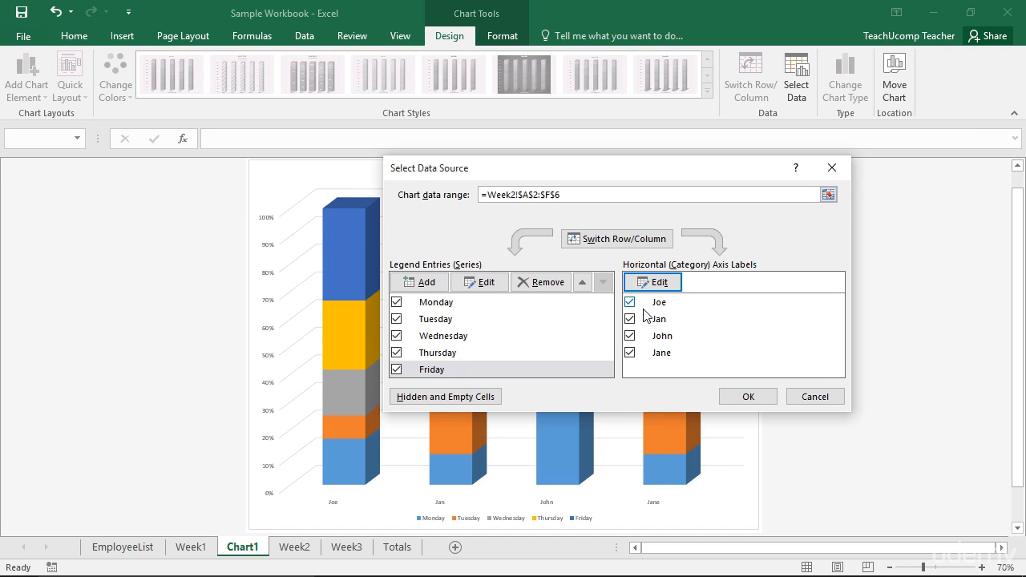
# - Check how the chart treats hidden and empty cells, keep those settings, and apply the data source changes
pyautogui.click(457, 400)
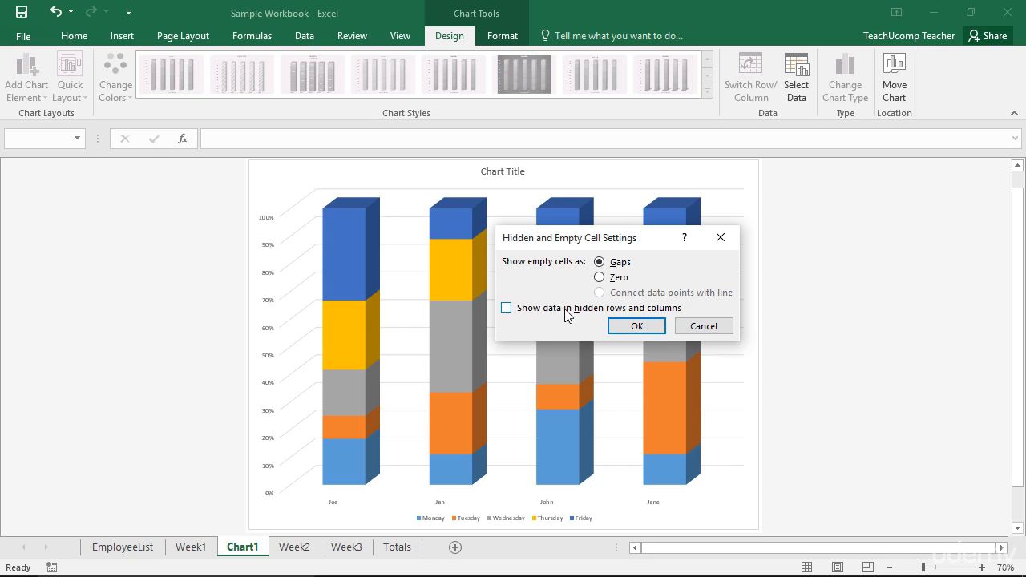
pyautogui.click(621, 327)
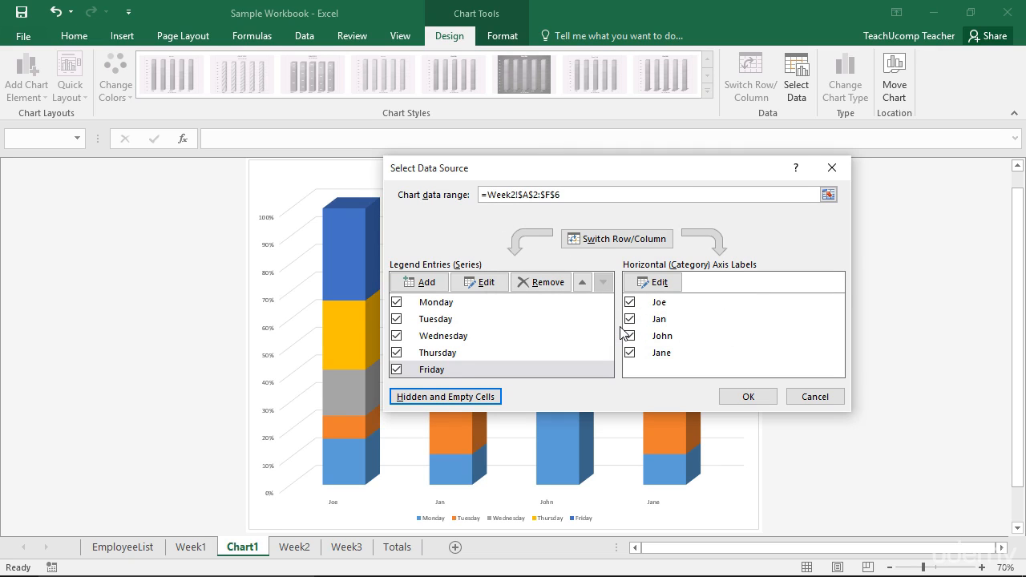
pyautogui.click(747, 397)
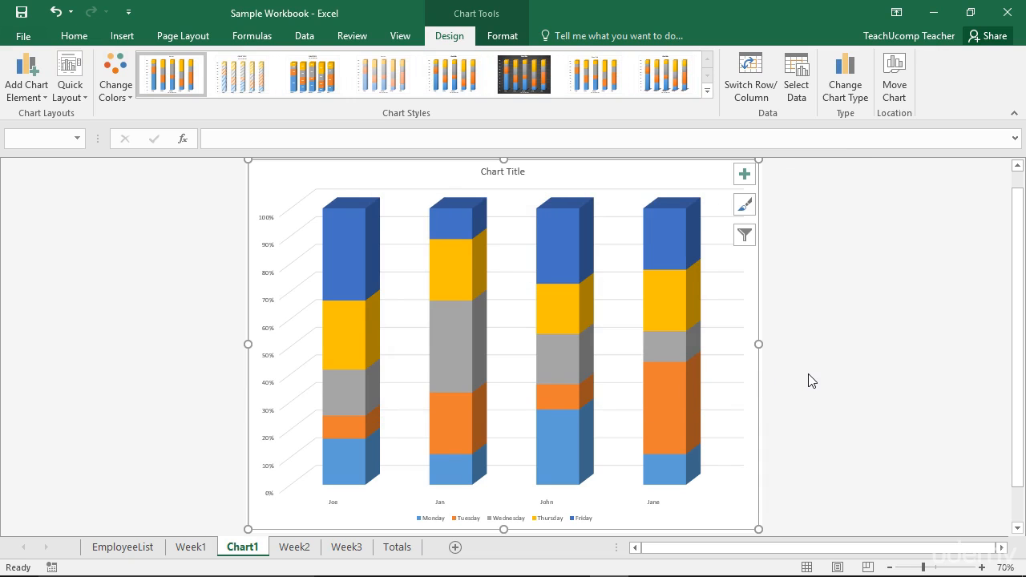